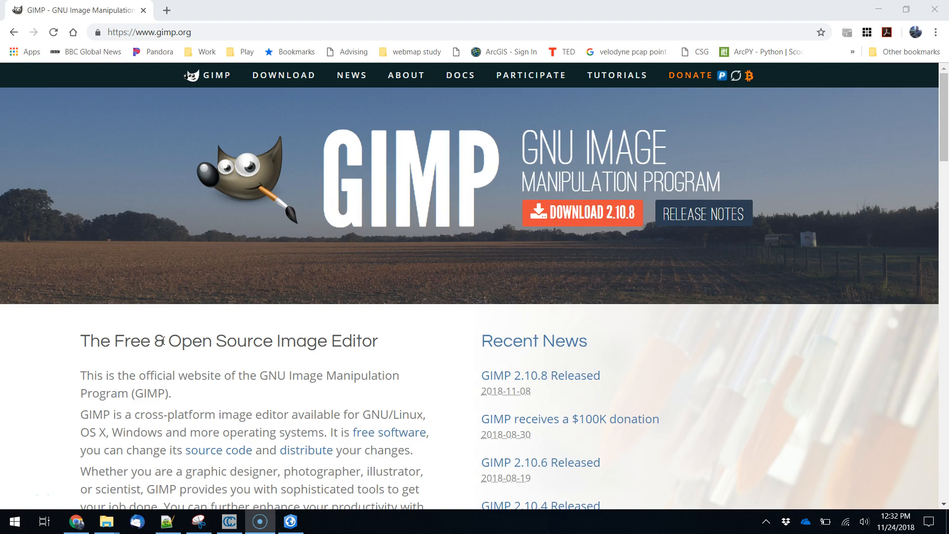
- Open the GIMP website's downloads page and look at the Windows downloads for the current stable version
left_click(283, 75)
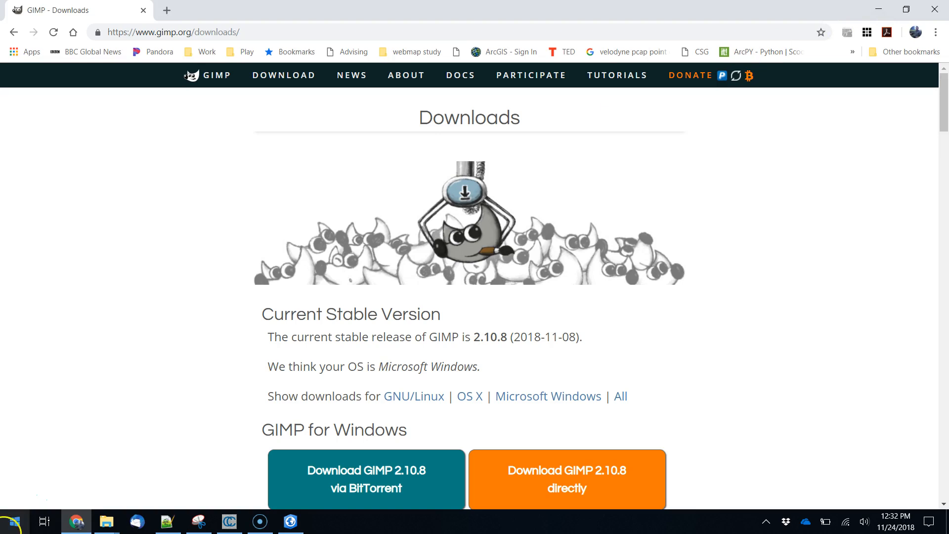
scroll(173, 407, "down", 1)
- Switch to GIMP 2, close the floating FG/BG color dialog and maximize the main image window
left_click(15, 523)
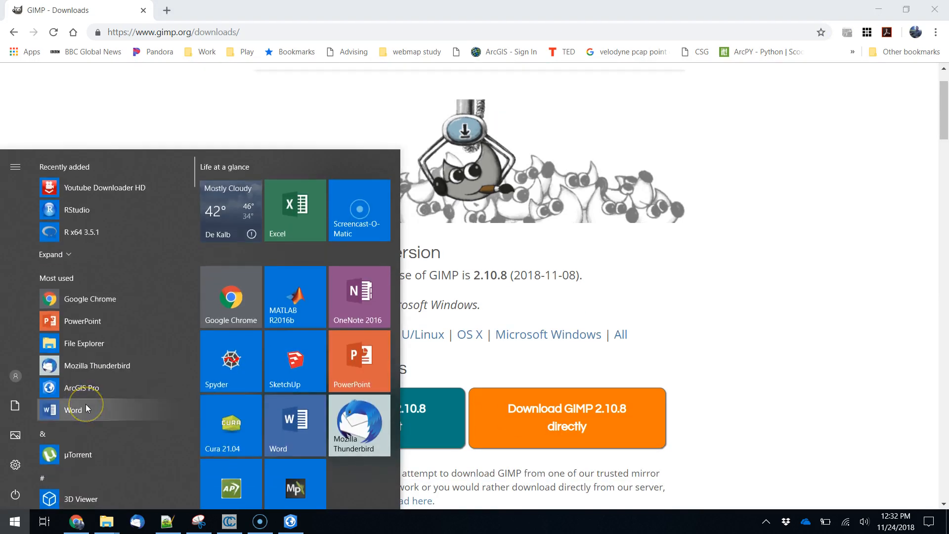
type("gimp")
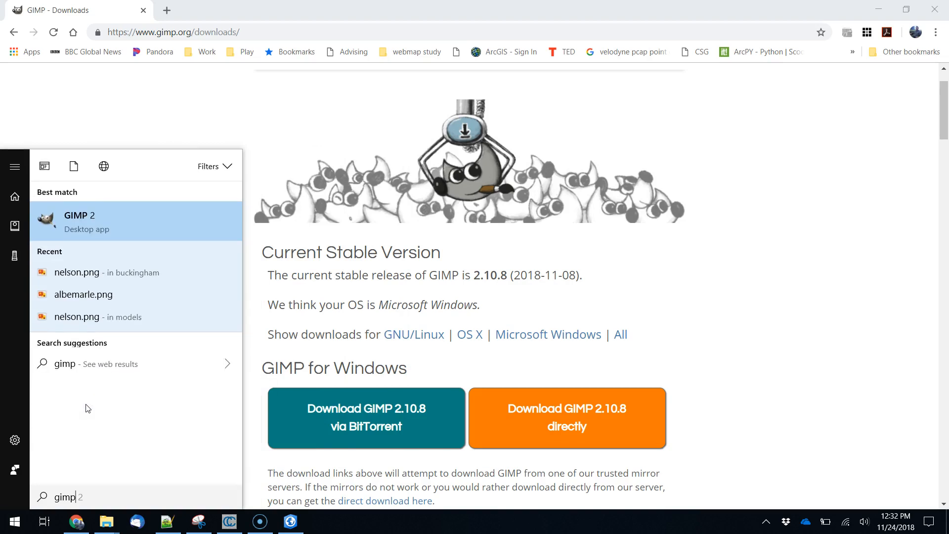
left_click(94, 215)
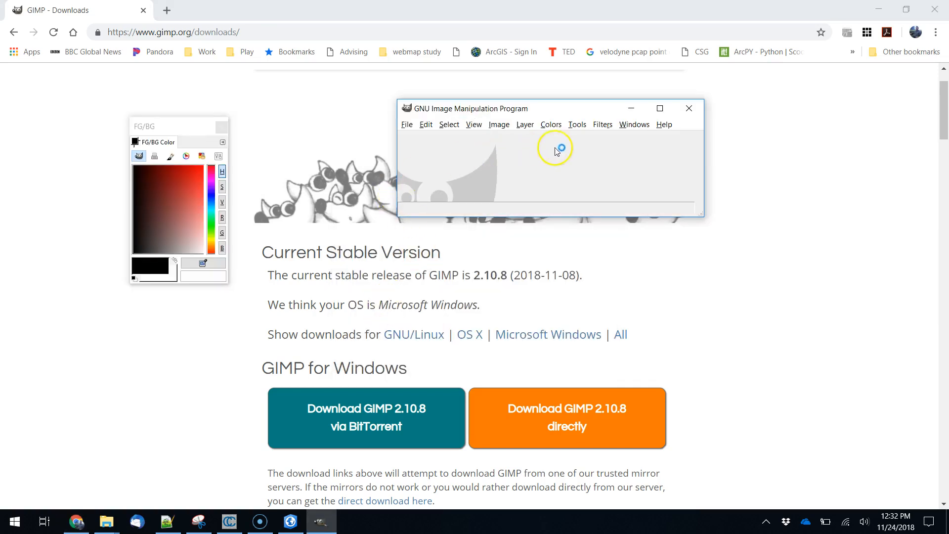
left_click(220, 128)
left_click(659, 108)
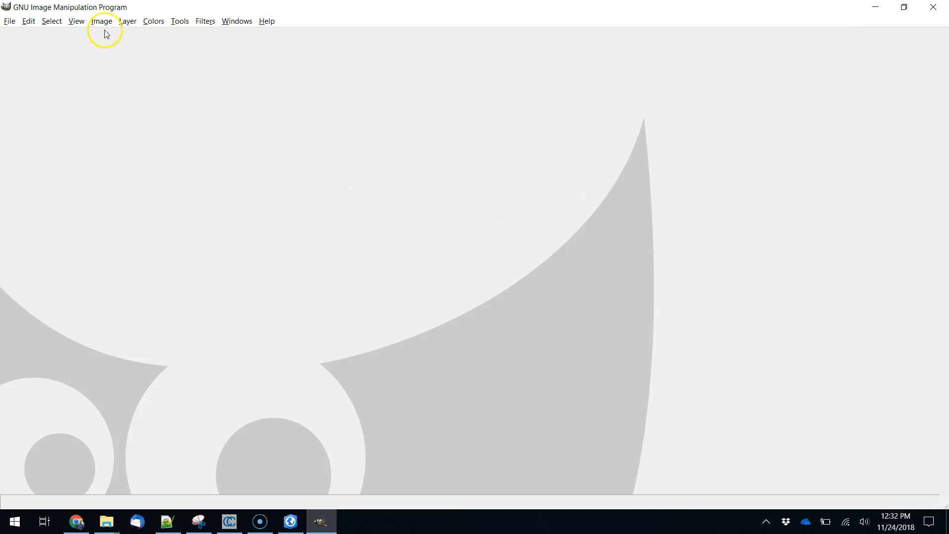
- Open only 0 - Preclassic.png from the Desktop images folder as a single image, and close it again
left_click(9, 21)
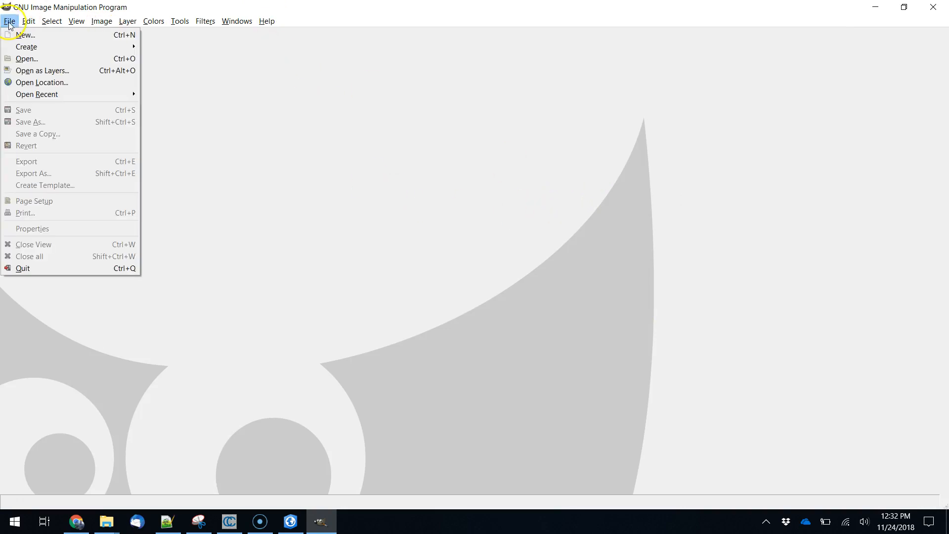
left_click(38, 62)
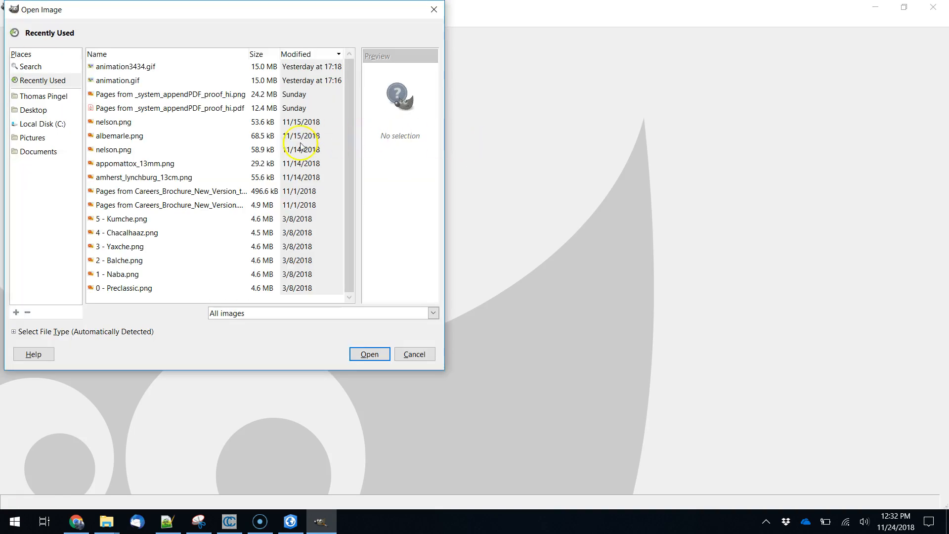
left_click(36, 110)
double_click(123, 97)
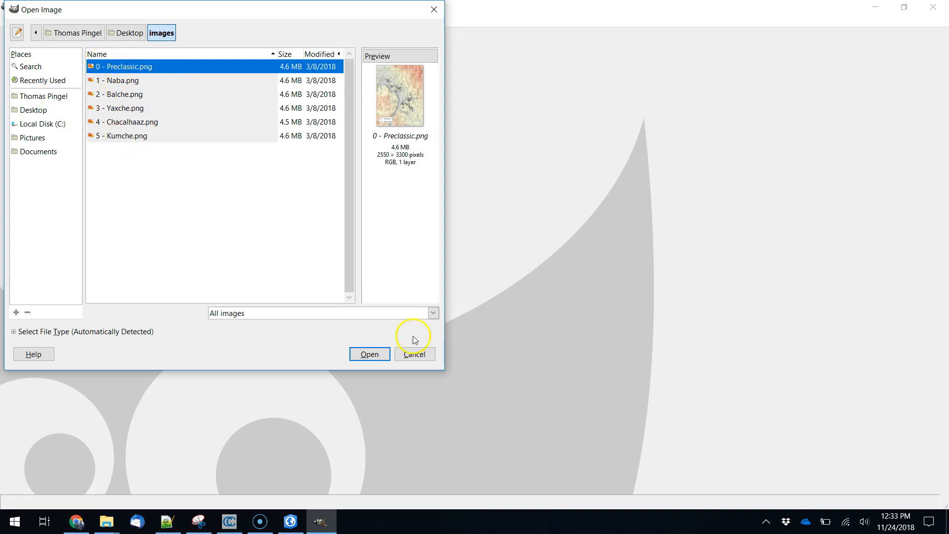
left_click(369, 354)
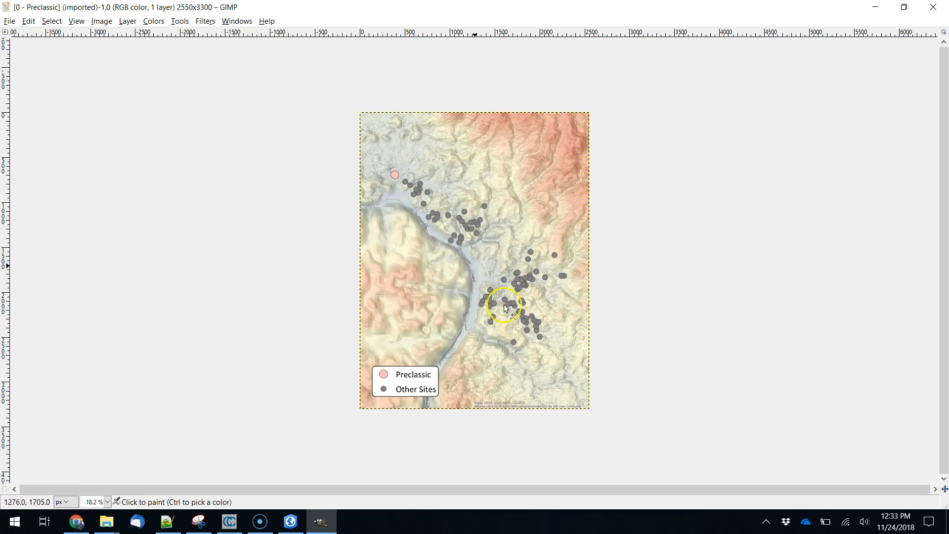
left_click(932, 7)
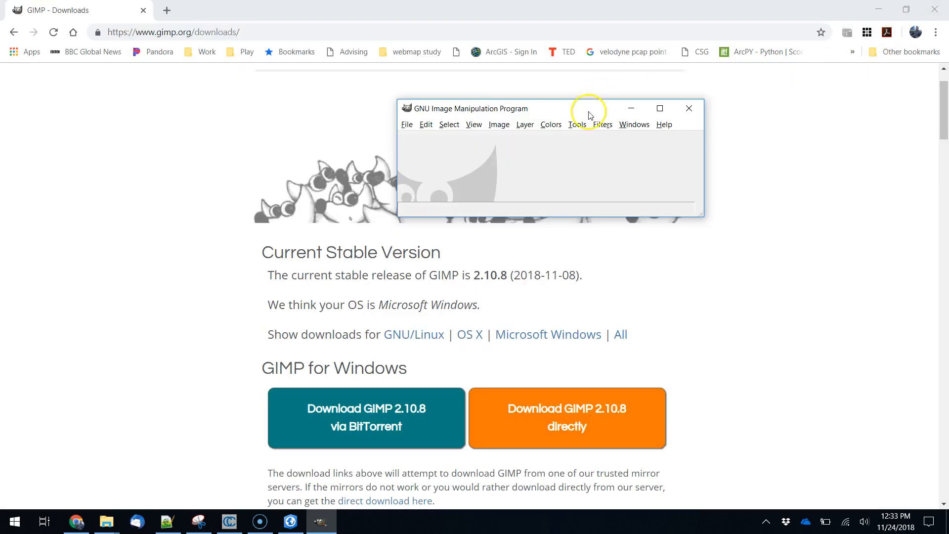
- Open all PNG files from 0 - Preclassic.png through 5 - Kumche.png in the images folder as layers of one image
left_click(659, 107)
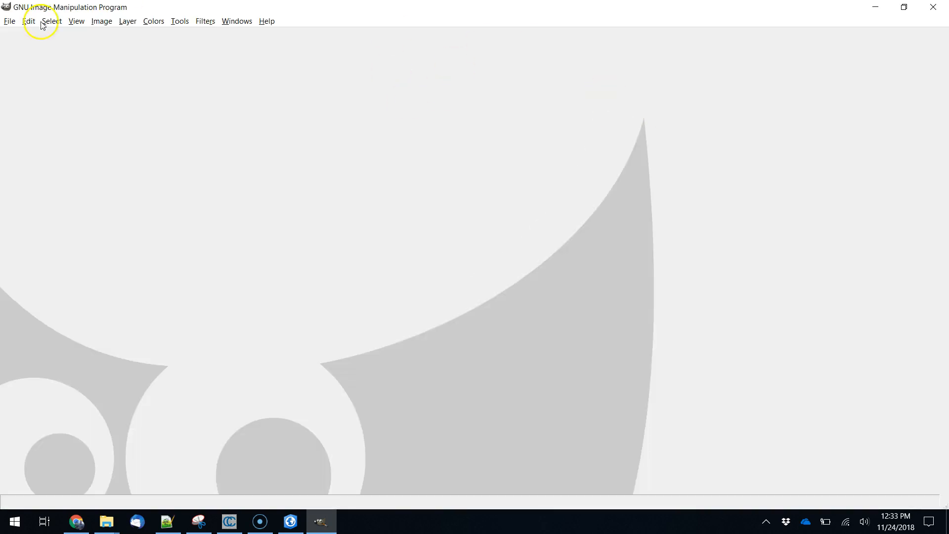
left_click(10, 22)
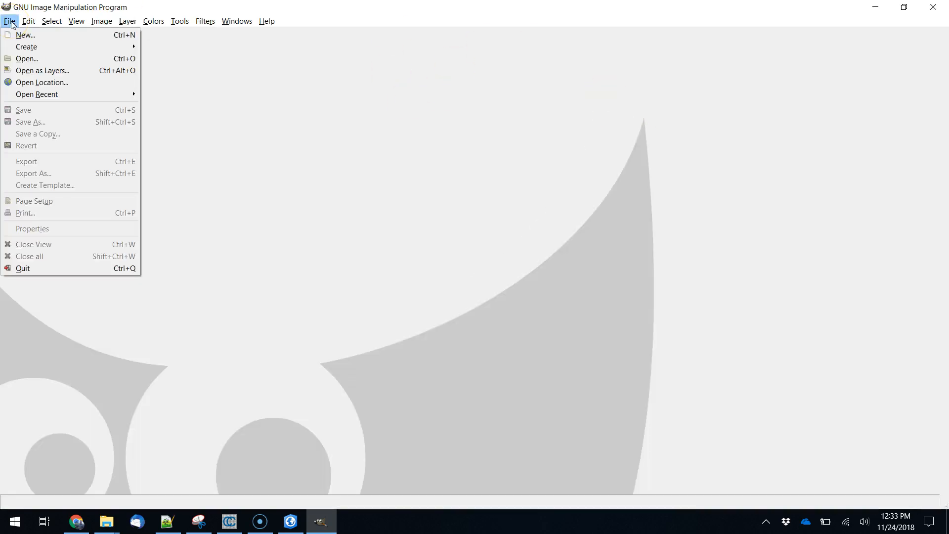
left_click(78, 70)
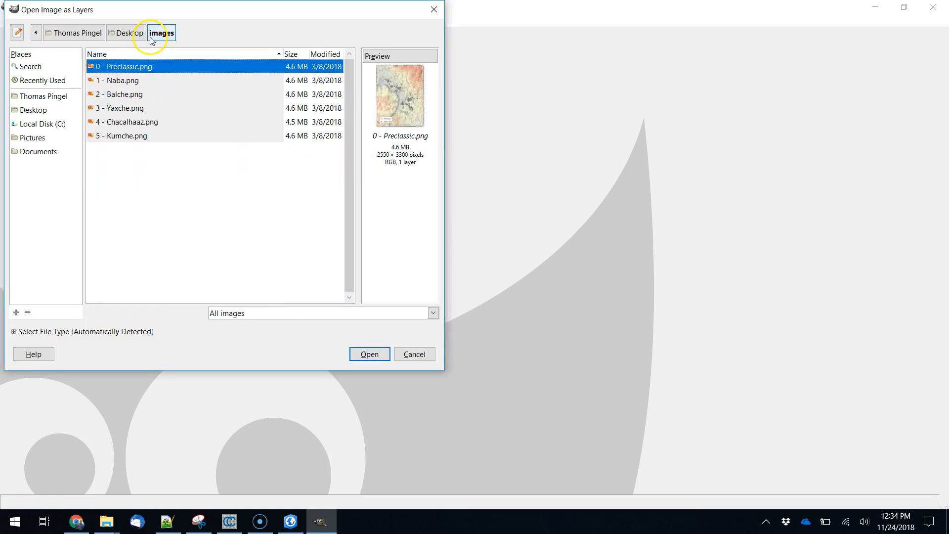
left_click(125, 134, "shift")
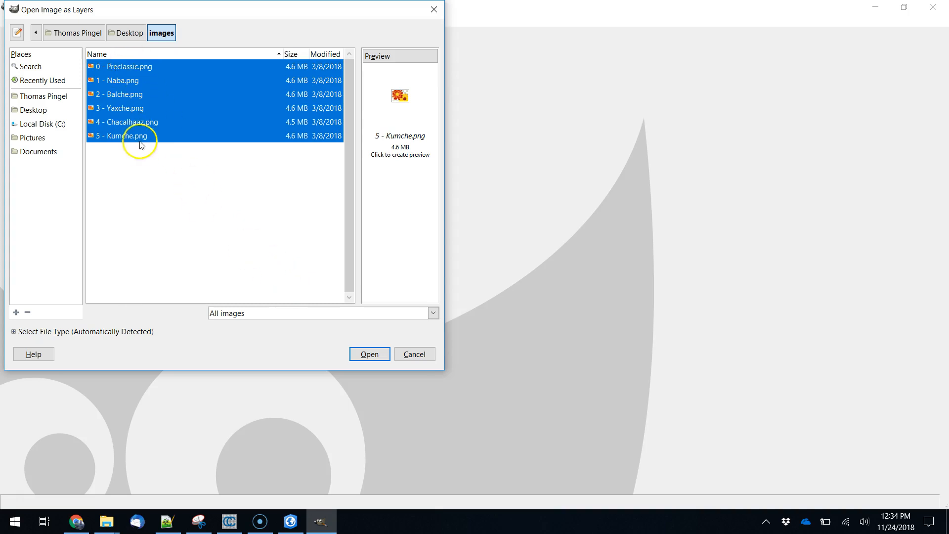
left_click(369, 353)
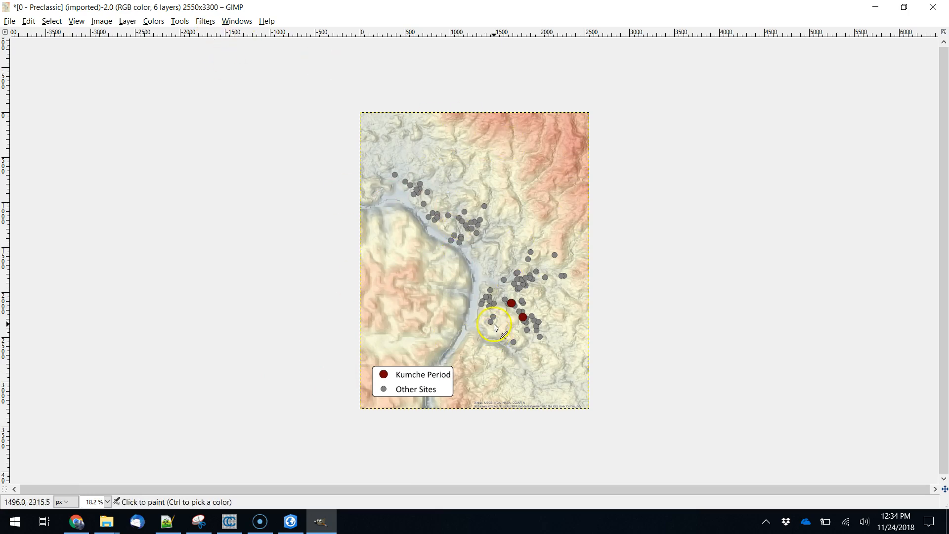
- Show the Layers dialog, place it beside the map and enlarge it so the whole layer stack fits
left_click(236, 22)
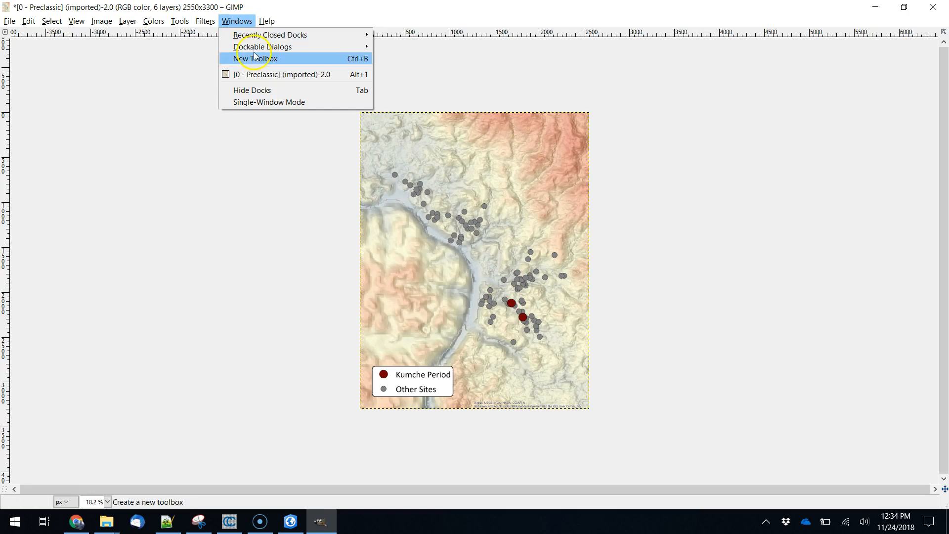
mouse_move(269, 46)
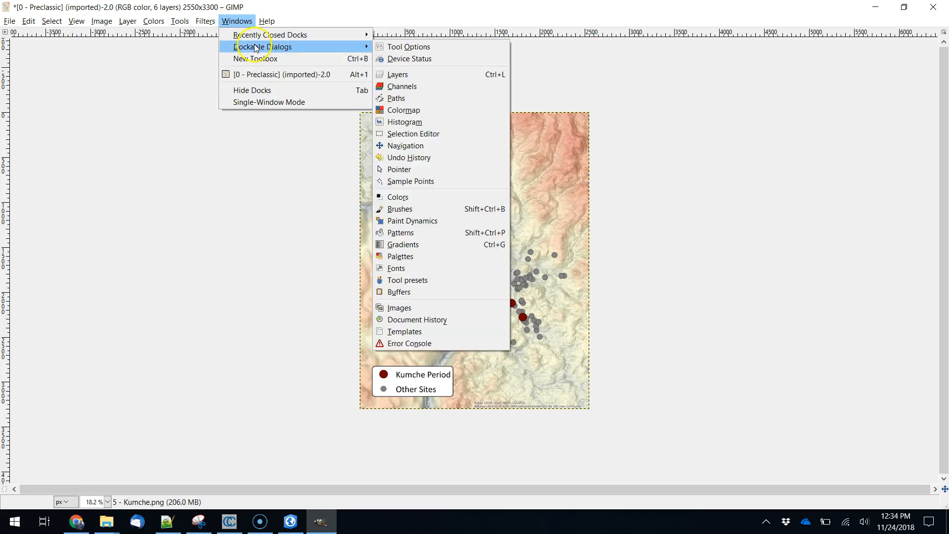
left_click(425, 77)
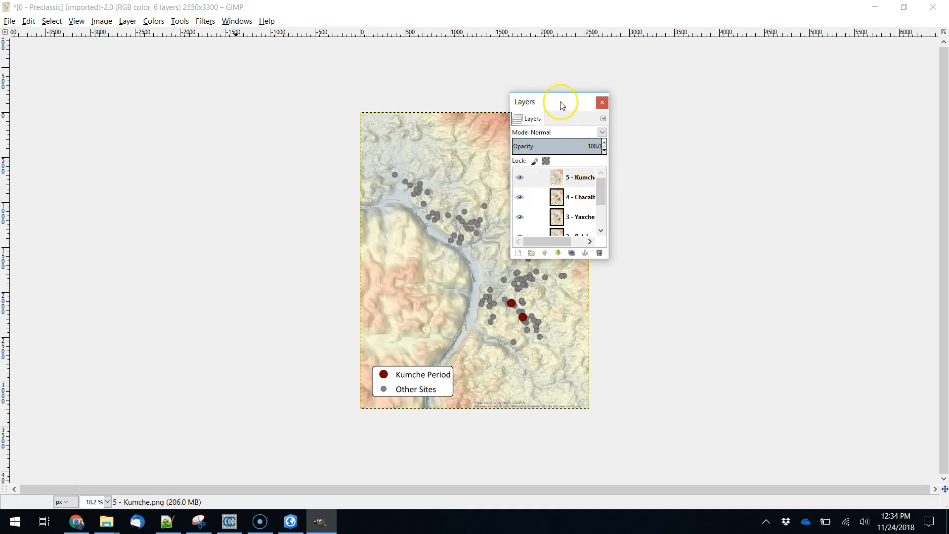
left_click_drag(561, 104, 663, 103)
left_click_drag(711, 260, 860, 401)
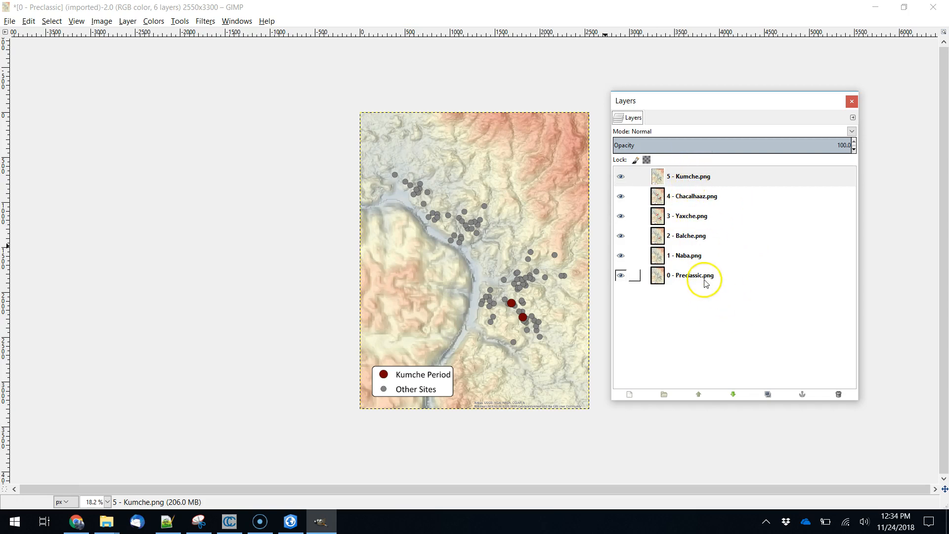
- Preview the frame order by hiding the layers from 5 - Kumche.png down to 1 - Naba.png and showing them again in reverse
left_click(620, 176)
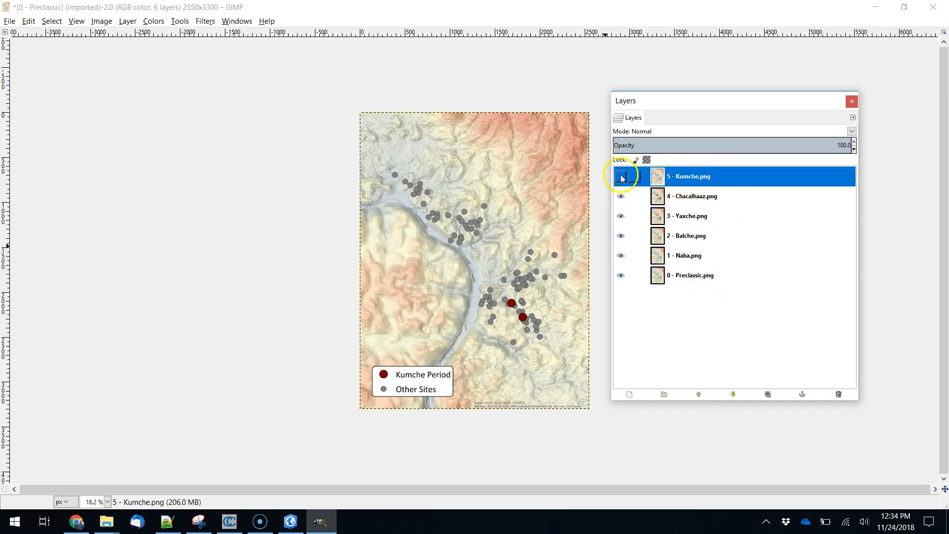
left_click(621, 196)
left_click(621, 215)
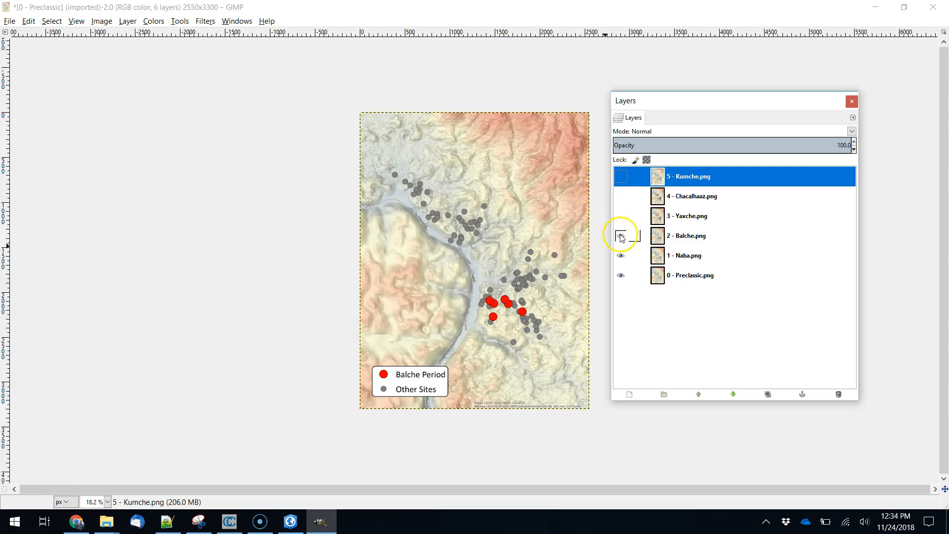
left_click(621, 236)
left_click(621, 255)
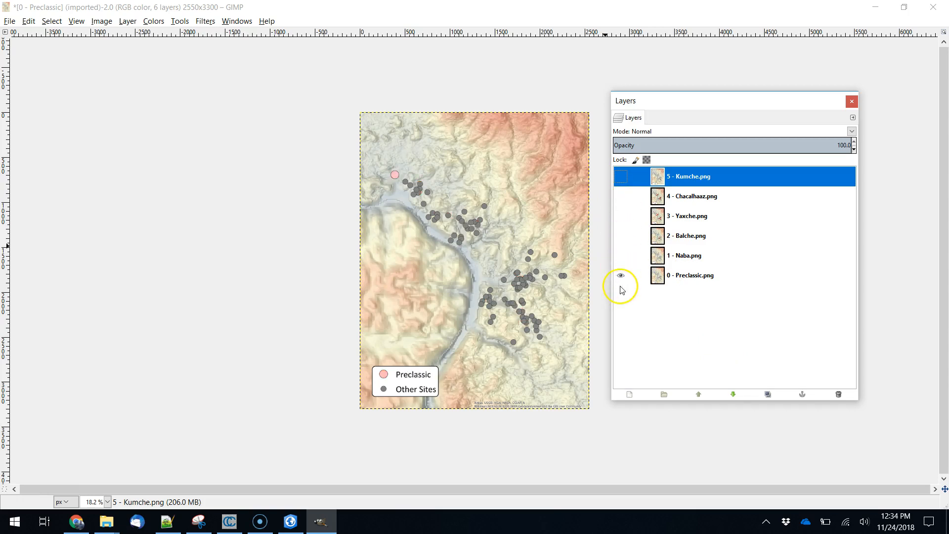
left_click(620, 256)
left_click(621, 236)
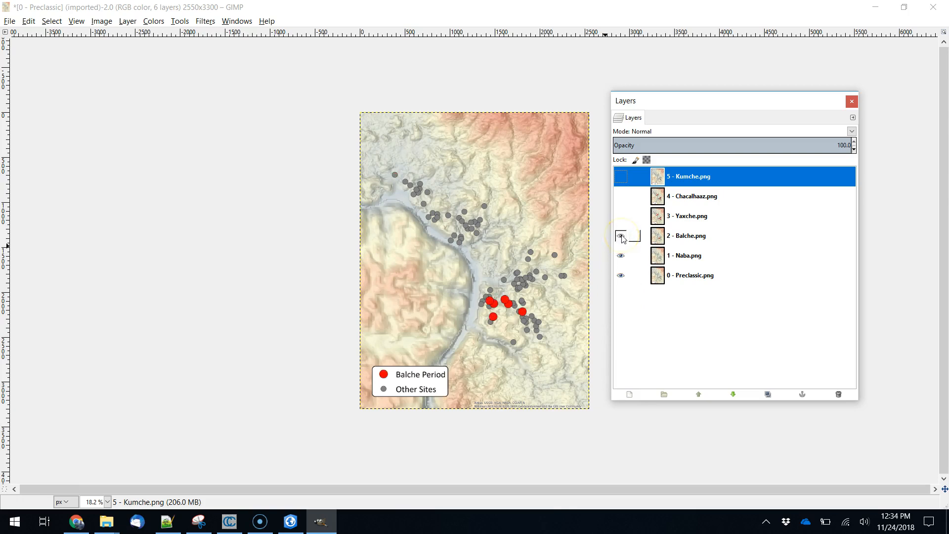
left_click(621, 216)
left_click(621, 196)
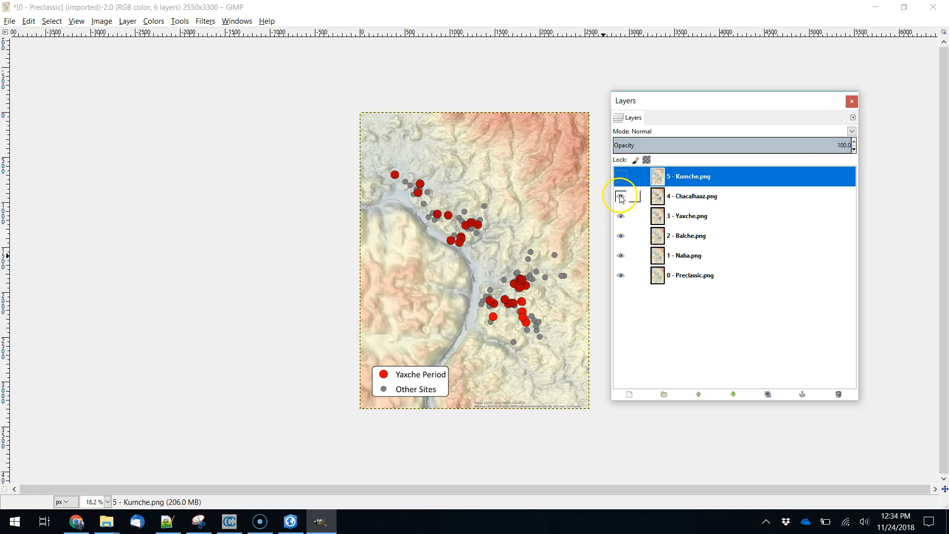
left_click(620, 176)
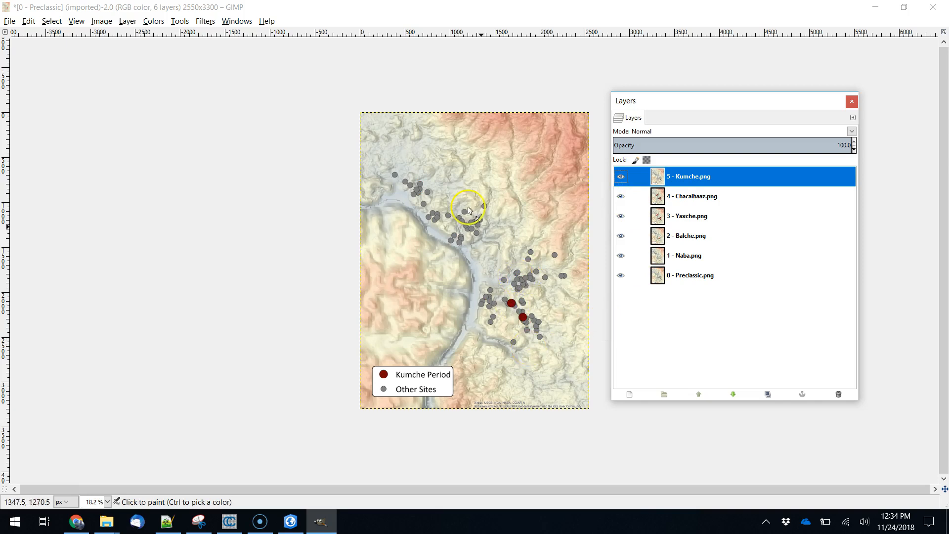
- Export the layered image to the Desktop images folder under the name animation.gif, proceeding to the GIF export options
left_click(307, 9)
left_click(9, 21)
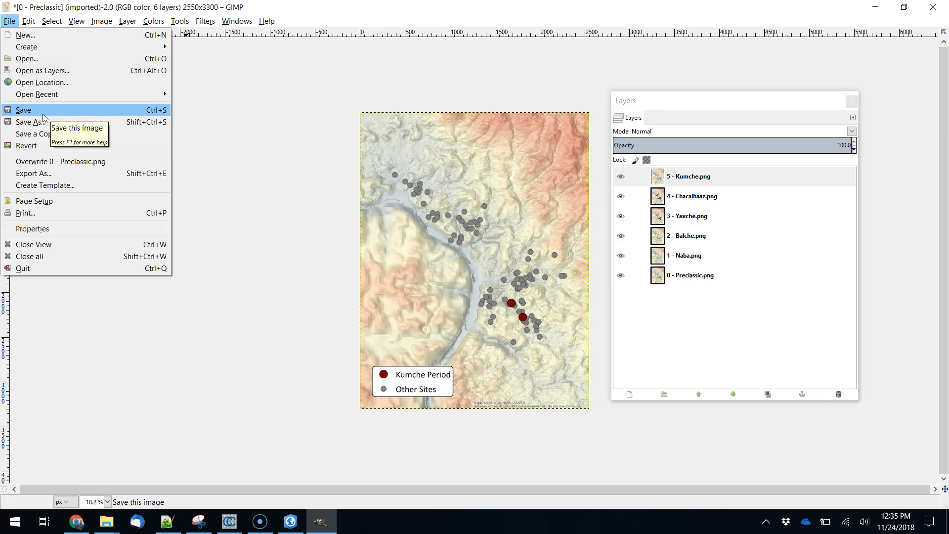
left_click(48, 174)
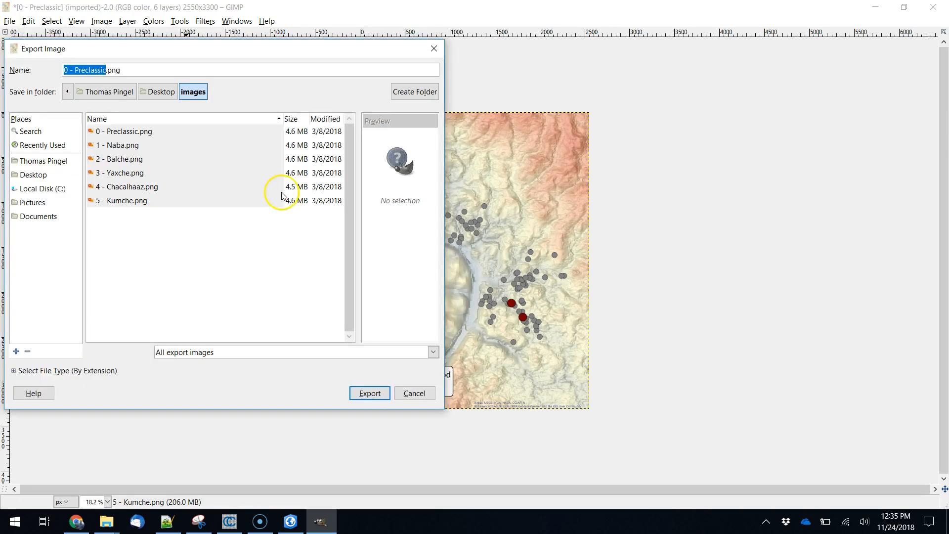
left_click(149, 97)
left_click(192, 91)
left_click(123, 71)
left_click(201, 90)
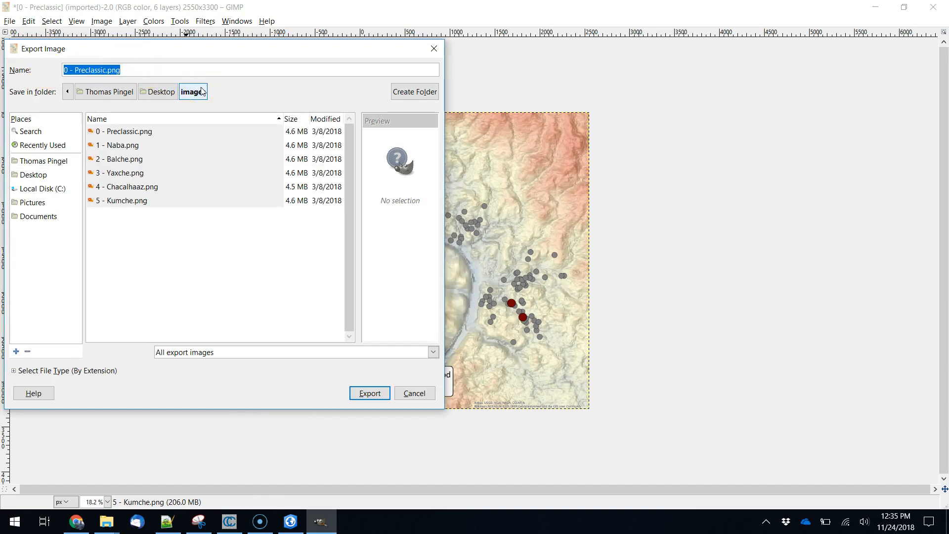
type("animation.gif")
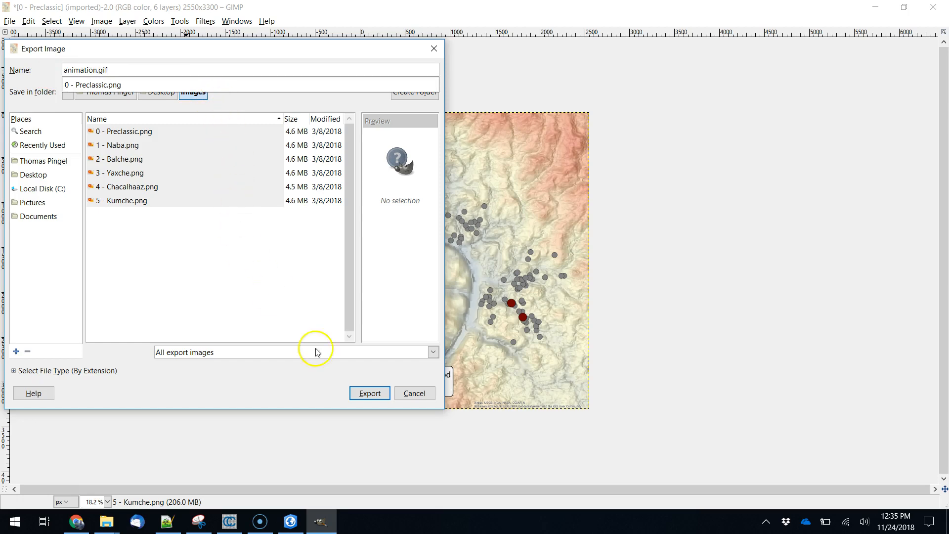
left_click(372, 396)
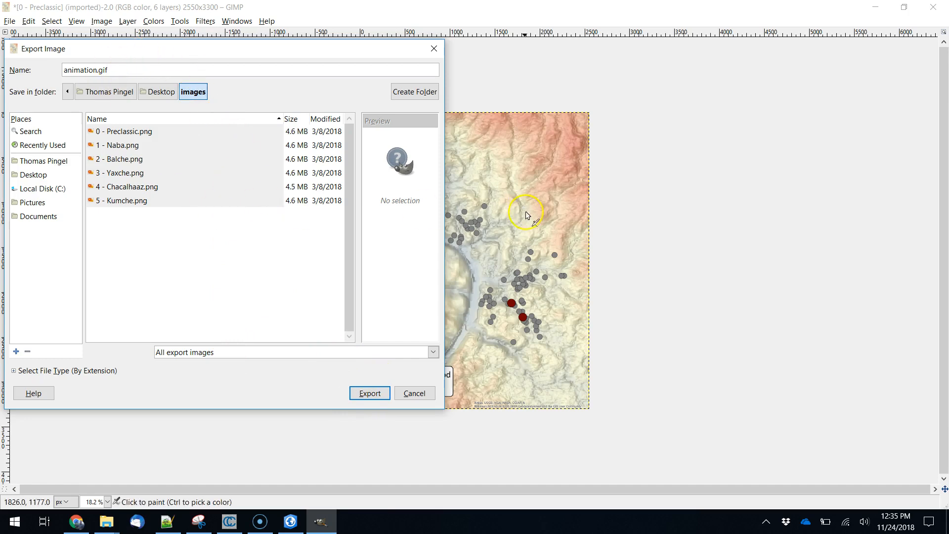
left_click_drag(239, 51, 417, 67)
left_click_drag(515, 68, 374, 55)
left_click(410, 398)
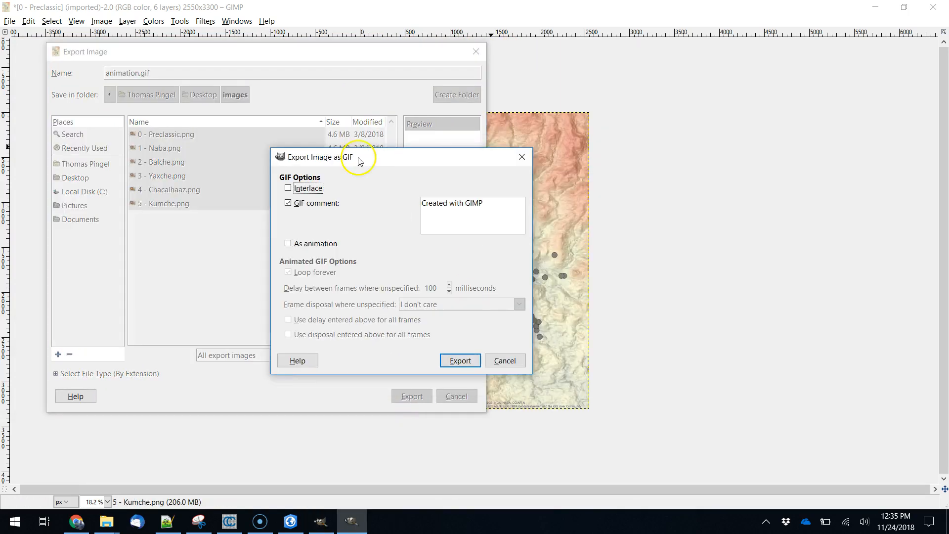
- Set the GIF to export as an animation with a delay of 1000 milliseconds between frames
left_click_drag(416, 164, 322, 163)
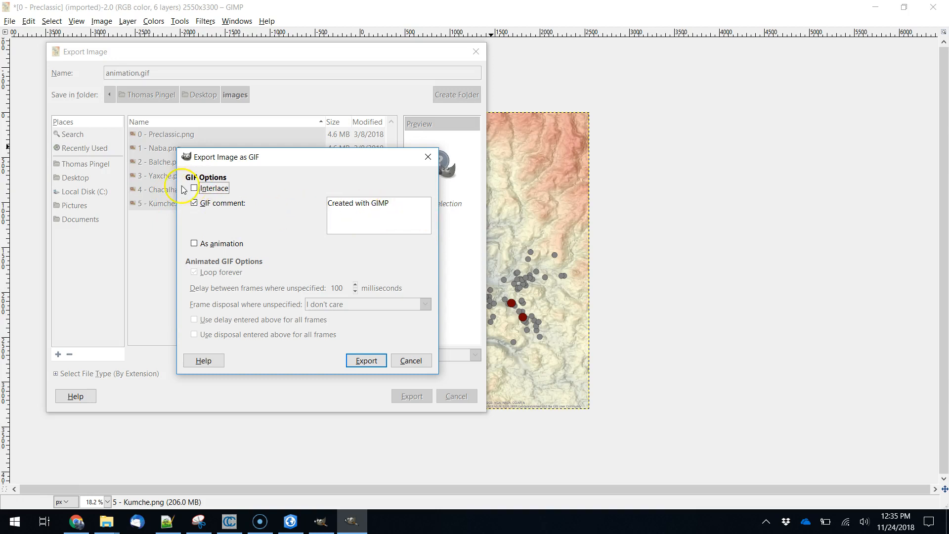
left_click(230, 244)
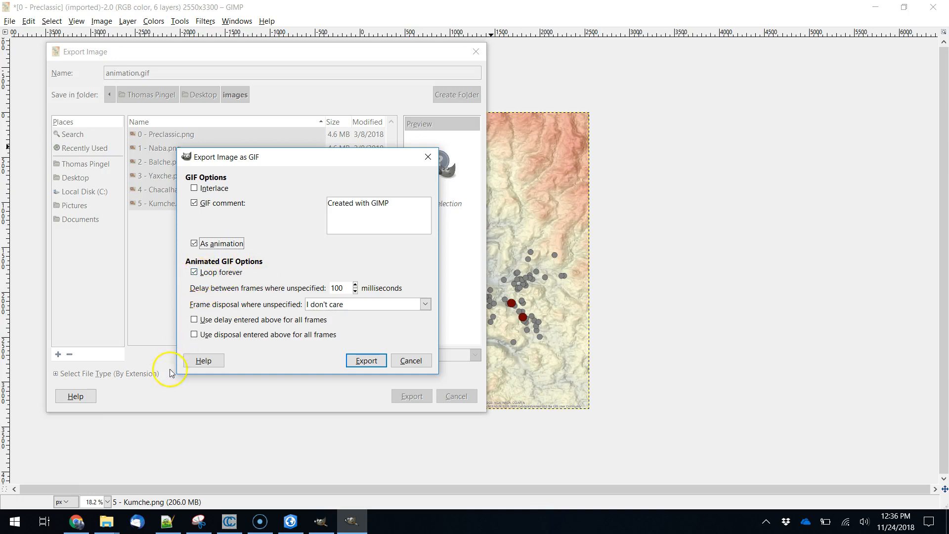
double_click(338, 287)
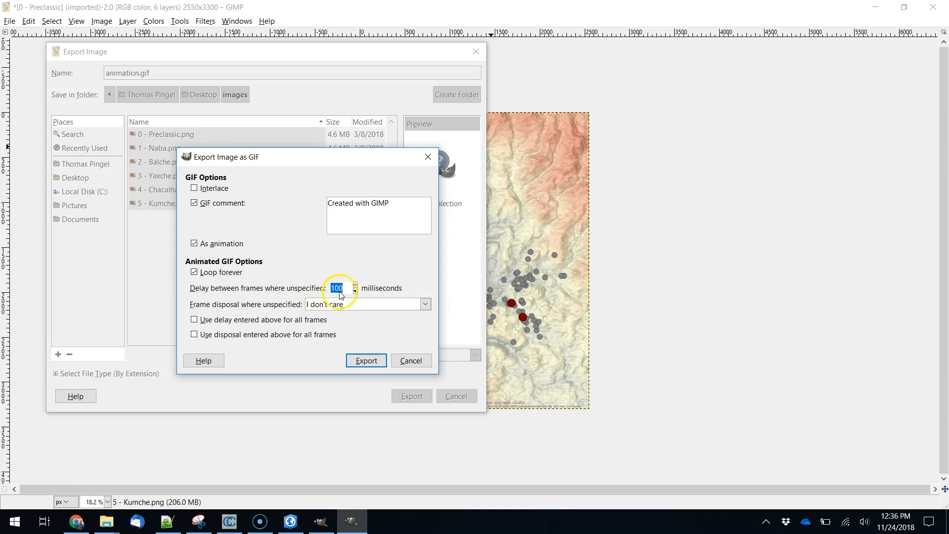
type("25")
key("BackSpace")
key("BackSpace")
type("100")
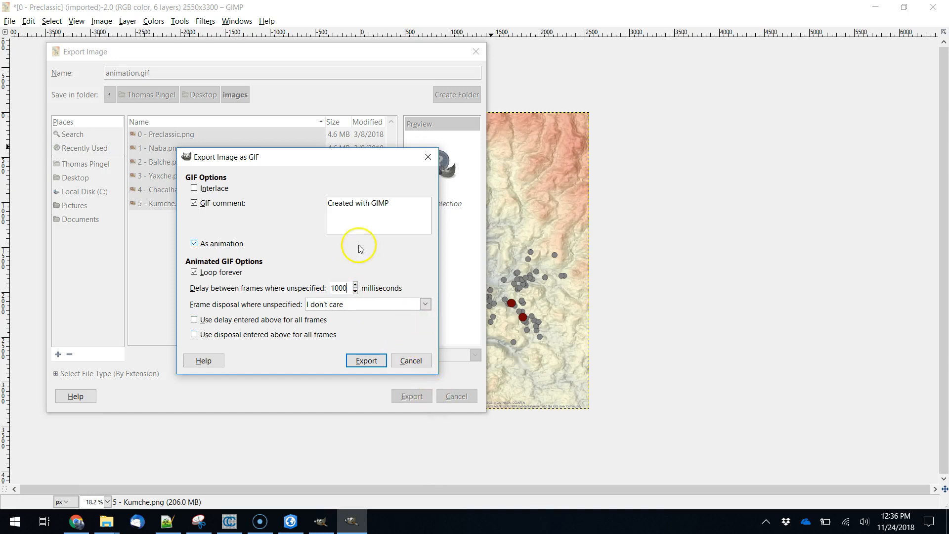
- Complete the export of animation.gif with the chosen looping animation options
left_click_drag(345, 158, 324, 168)
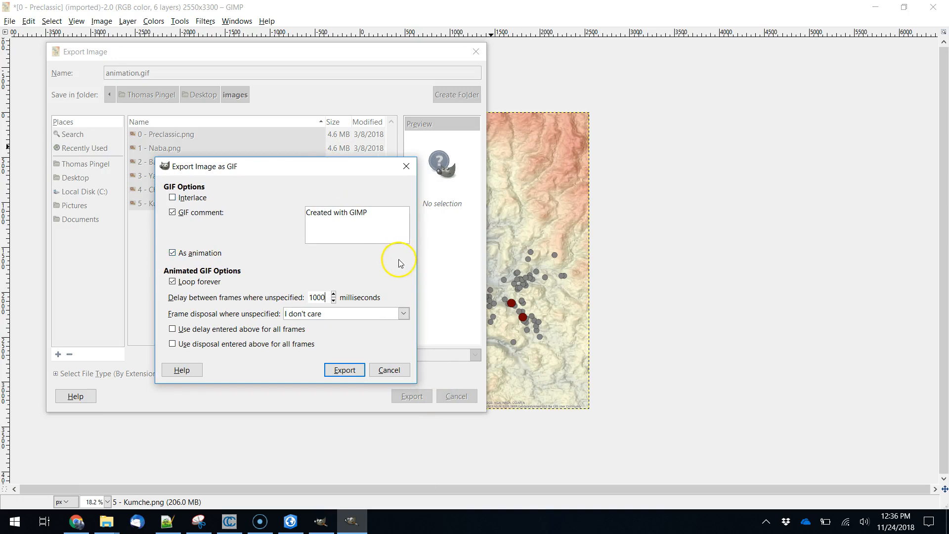
left_click(339, 370)
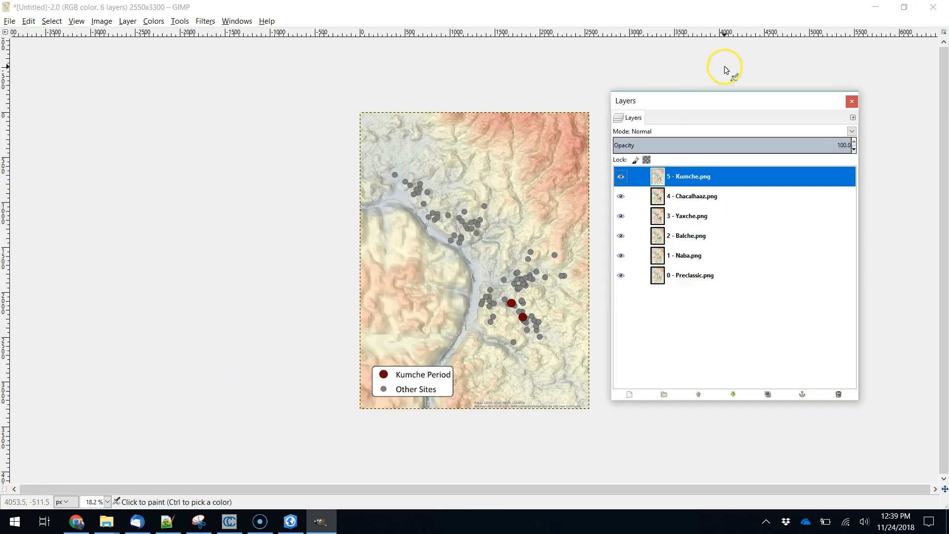
- Switch to the images folder in File Explorer and open animation.gif in Photos to watch it play
left_click(875, 7)
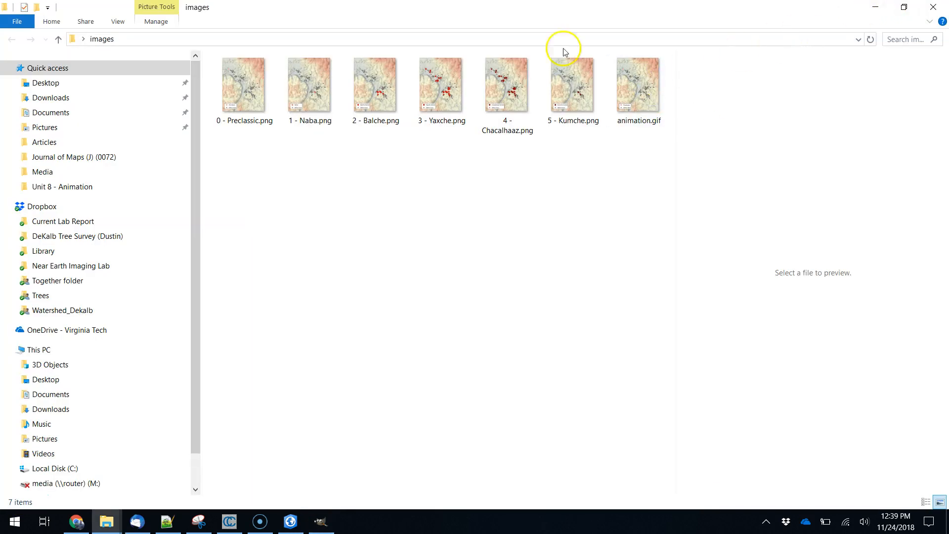
left_click(632, 92)
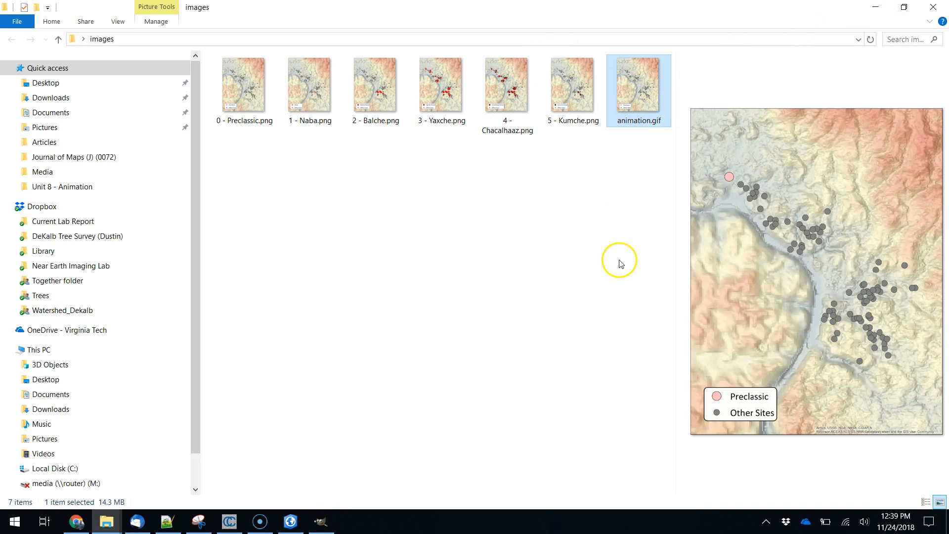
double_click(642, 95)
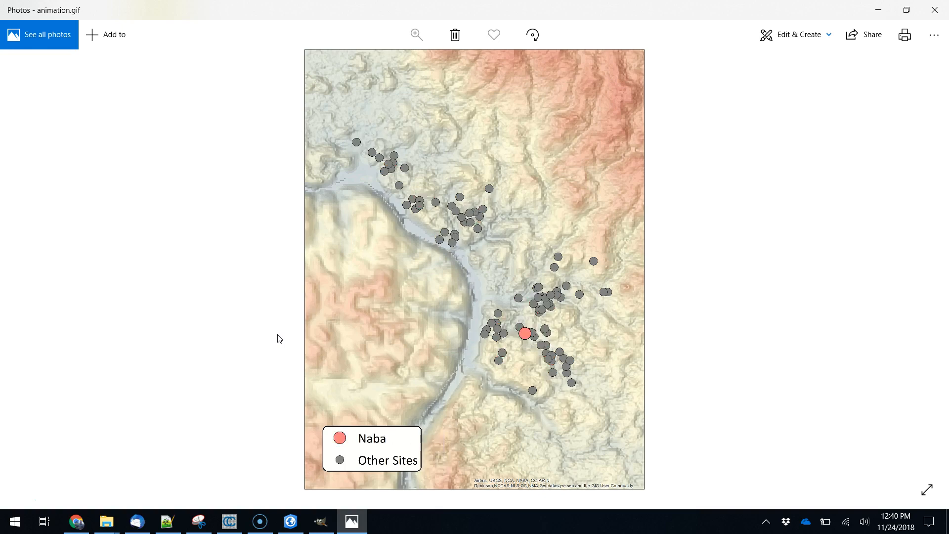
- Return to the images folder and check the dimensions and file size of animation.gif
left_click(878, 10)
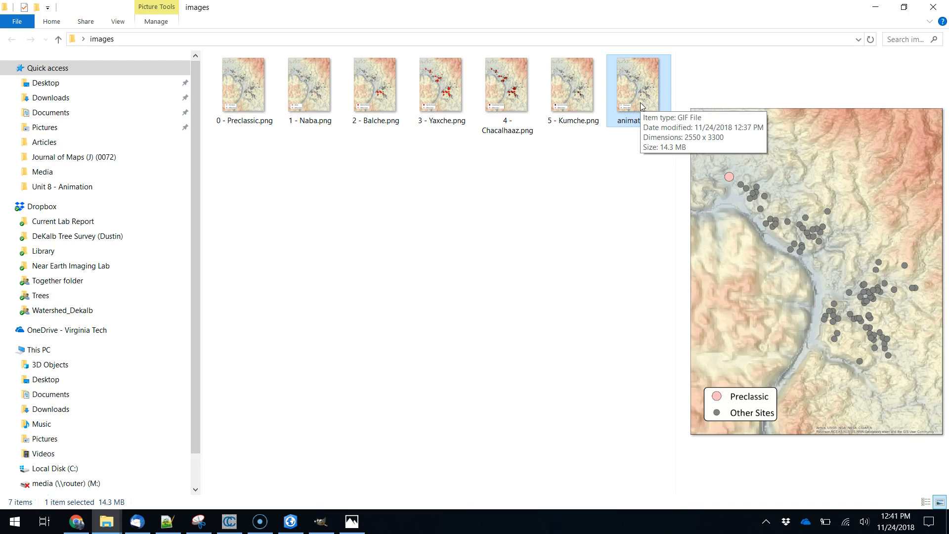
left_click(635, 91)
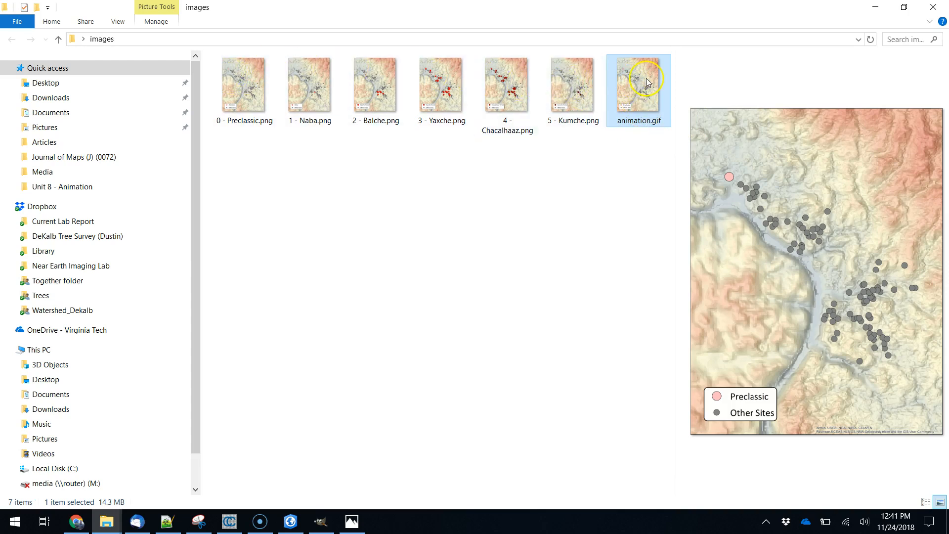
mouse_move(644, 92)
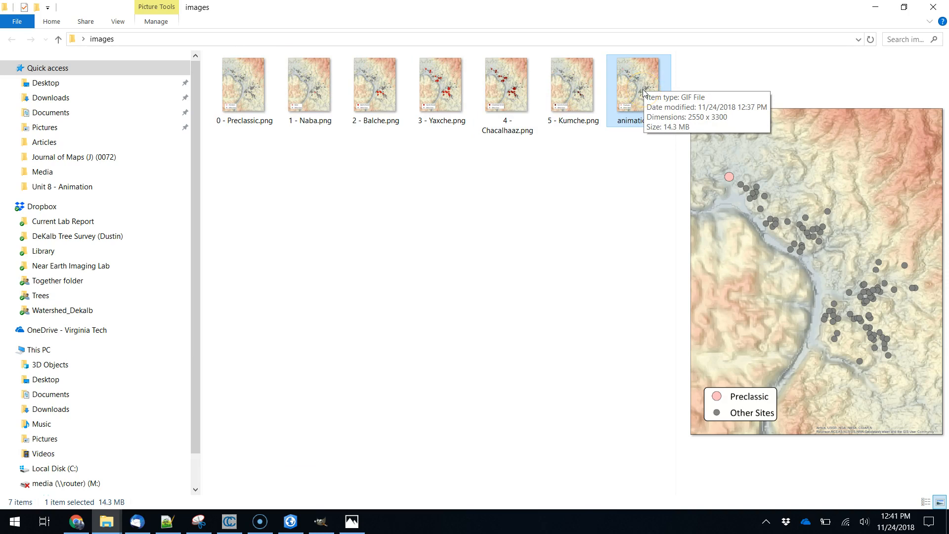